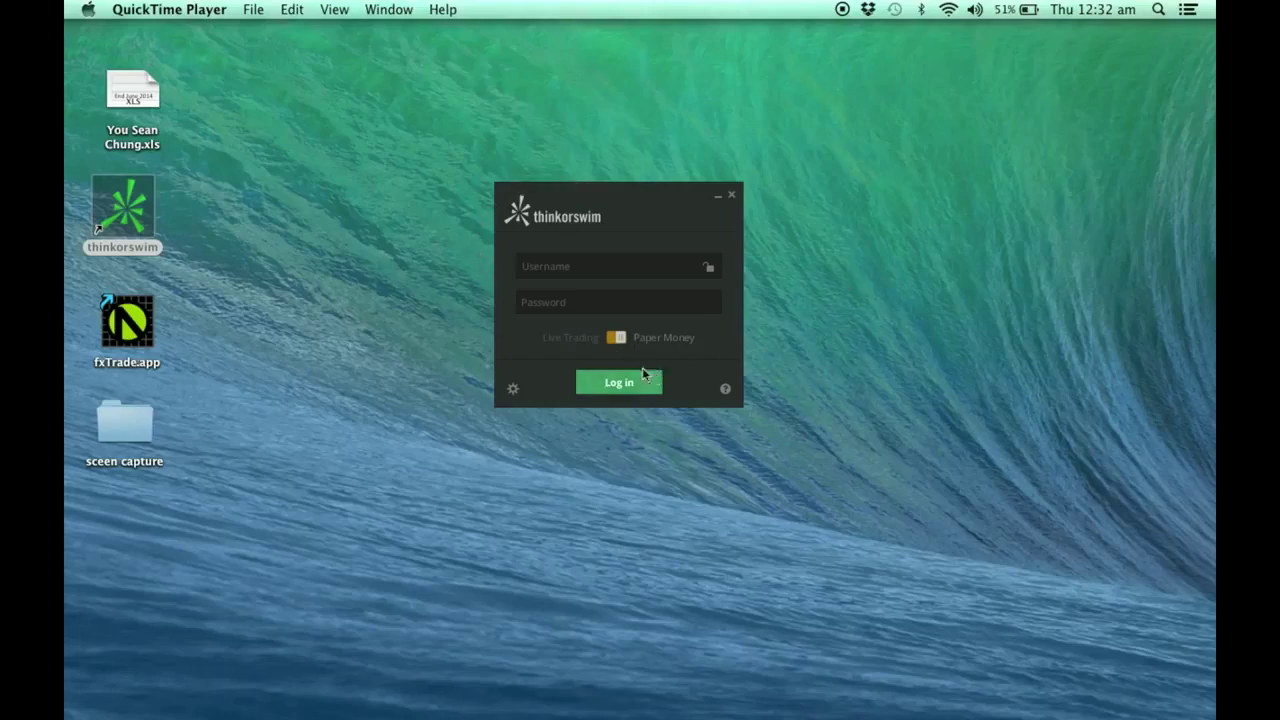
Step: Enter the account username and password and log in to the Paper Money account
left_click(585, 271)
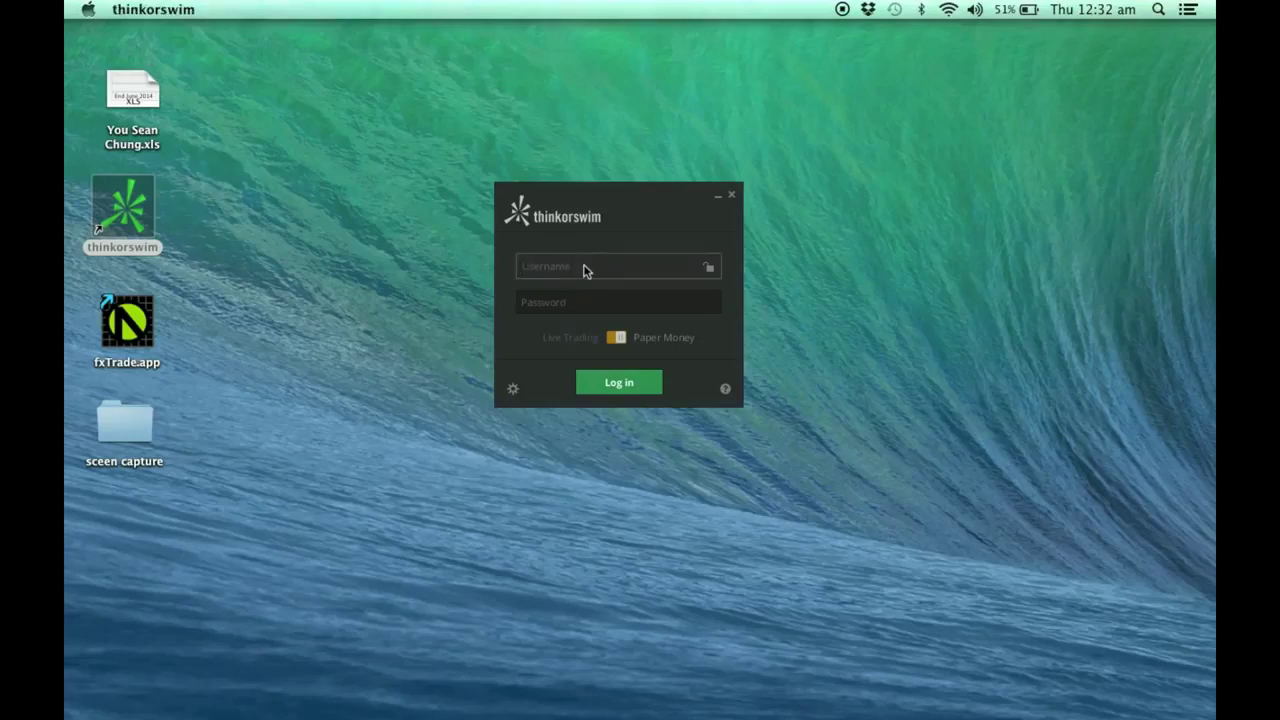
left_click(566, 301)
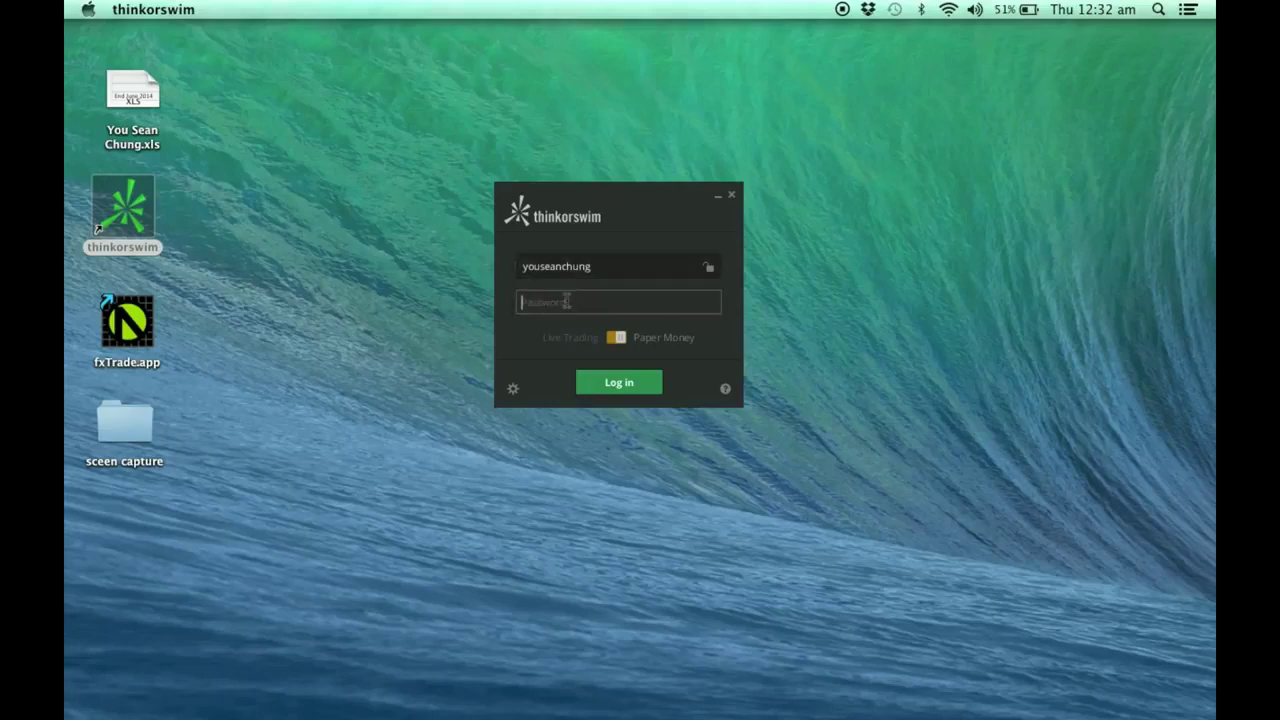
type("•••••••")
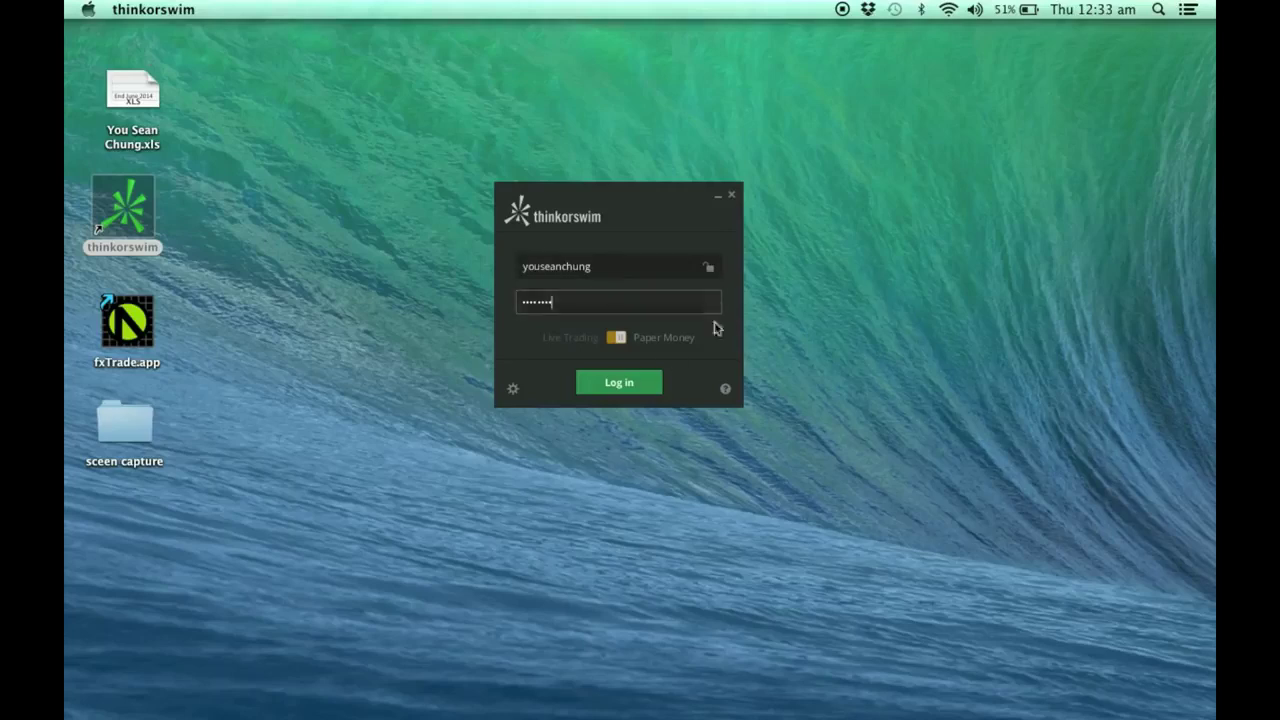
left_click(636, 389)
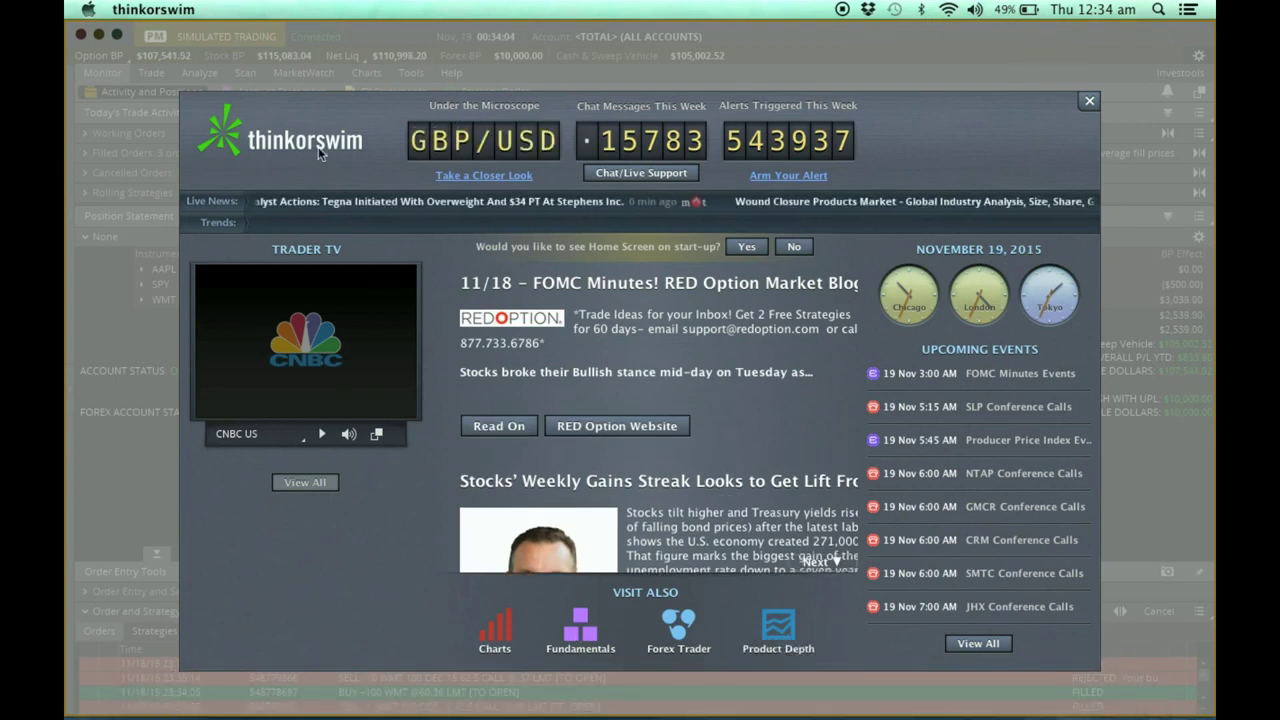
Step: Close the Home Screen popup, expand the account info and watchlist sidebar, then close thinkorswim
left_click(1089, 103)
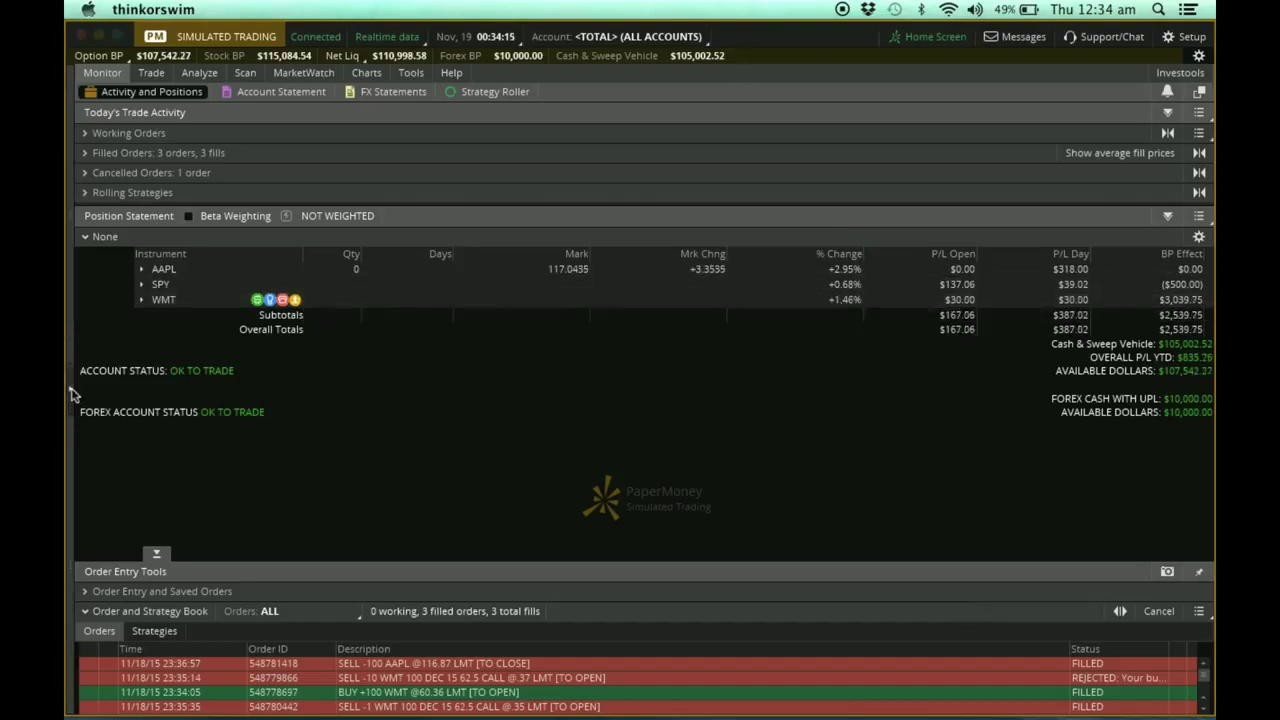
left_click(70, 393)
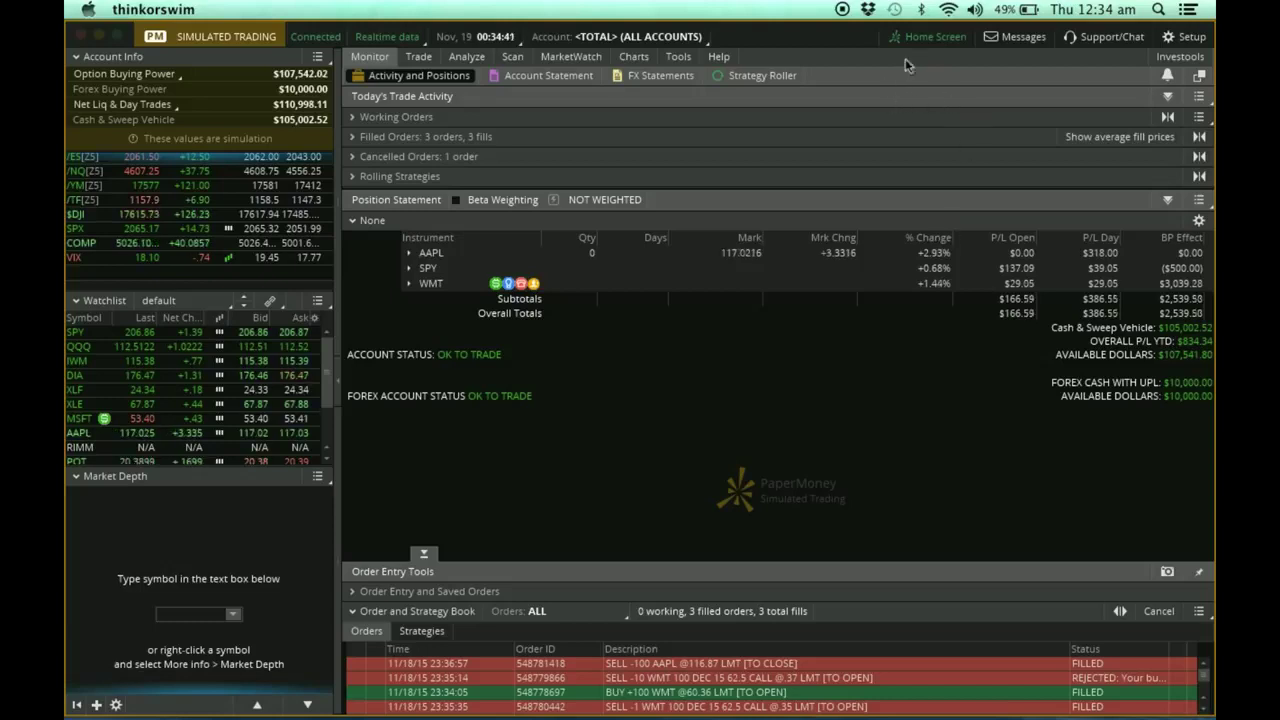
left_click(80, 35)
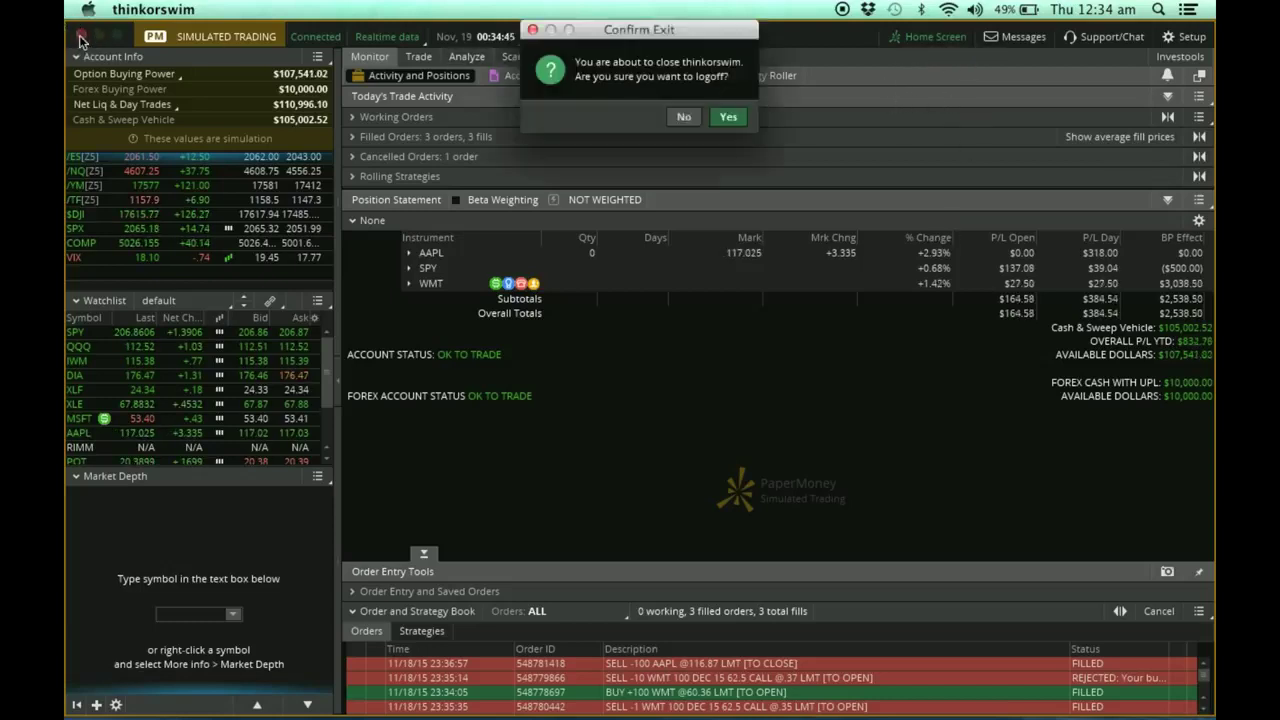
Step: Confirm exiting thinkorswim and relaunch it from its desktop icon
left_click(727, 117)
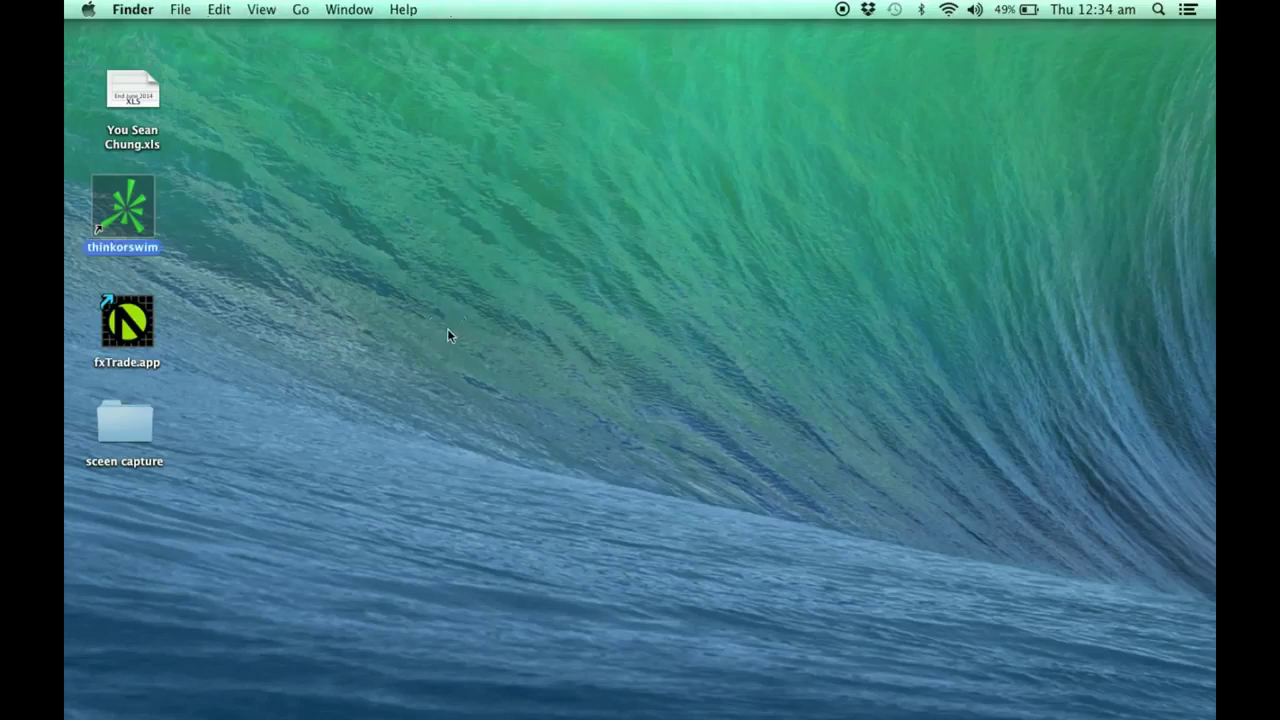
right_click(128, 200)
left_click(154, 204)
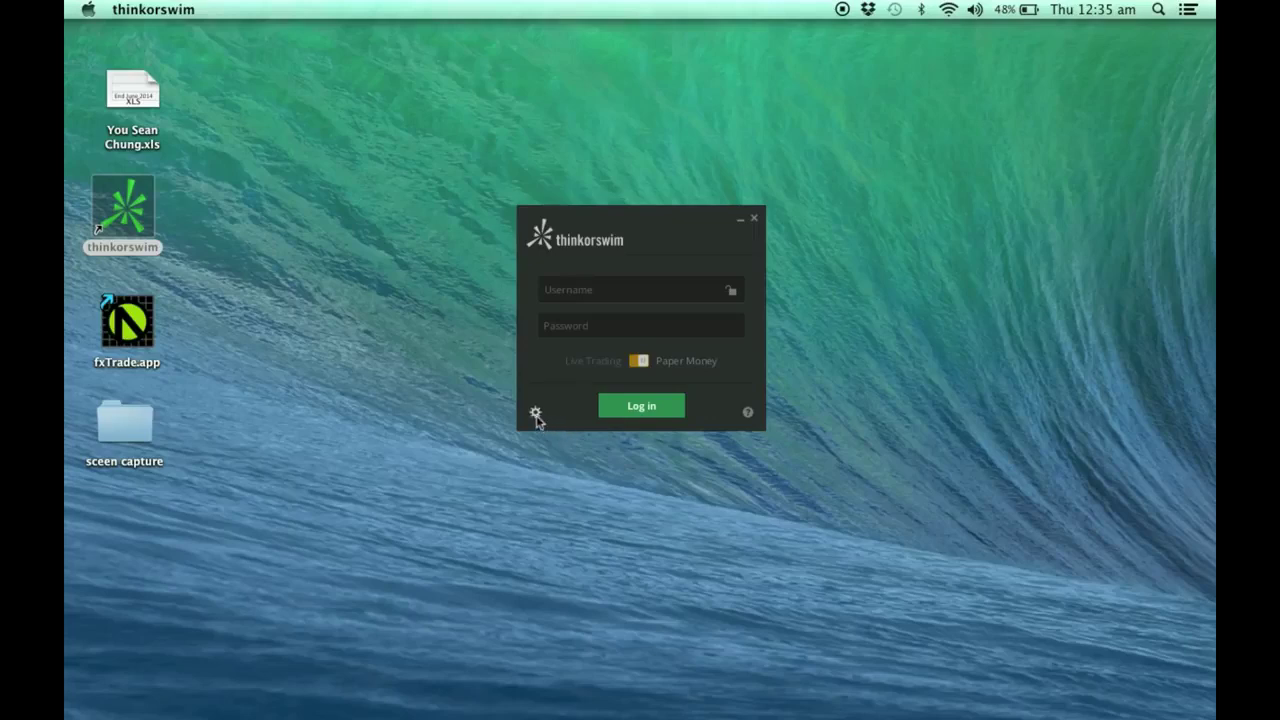
Step: In login settings, choose the Bright color scheme and Medium font size, then save
left_click(535, 414)
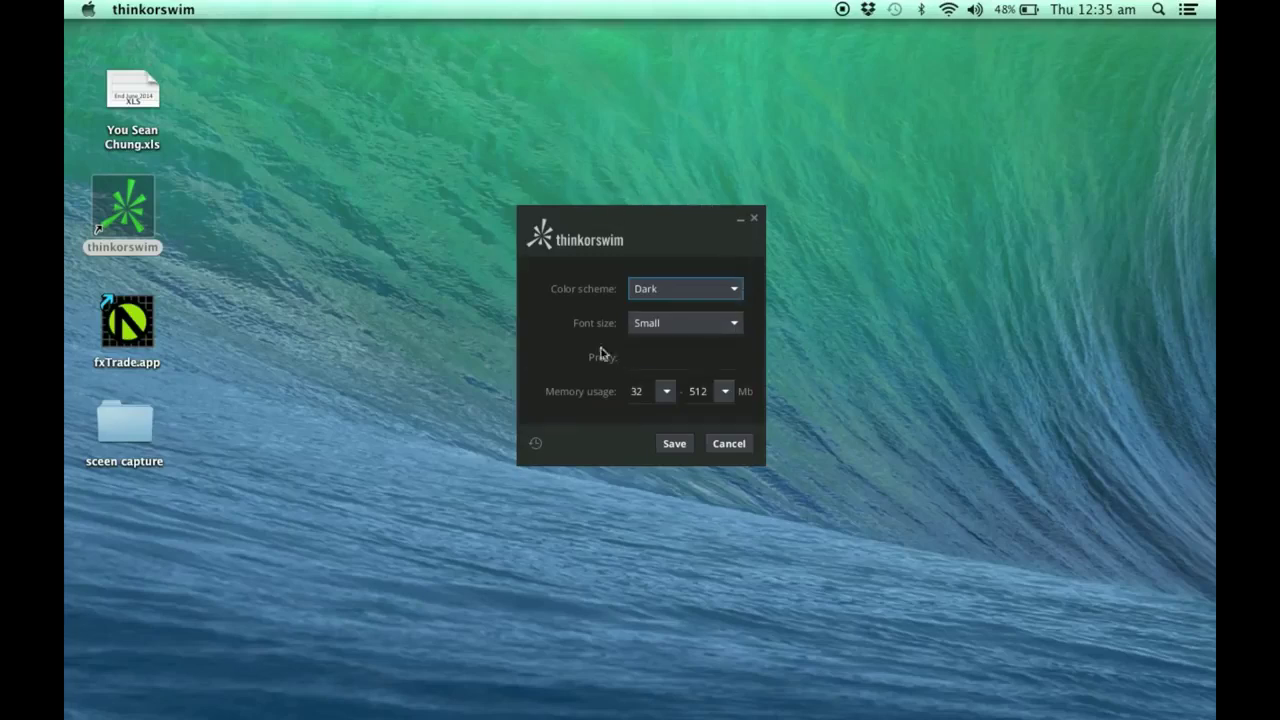
left_click(734, 288)
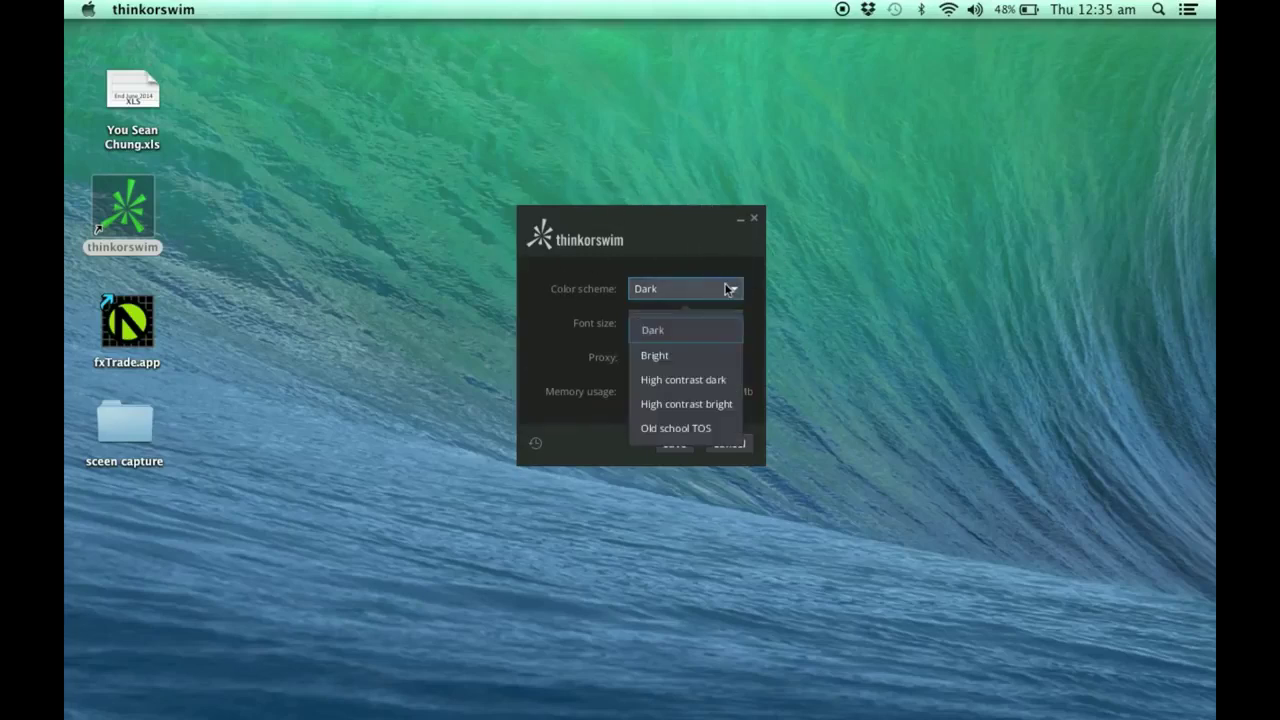
left_click(657, 355)
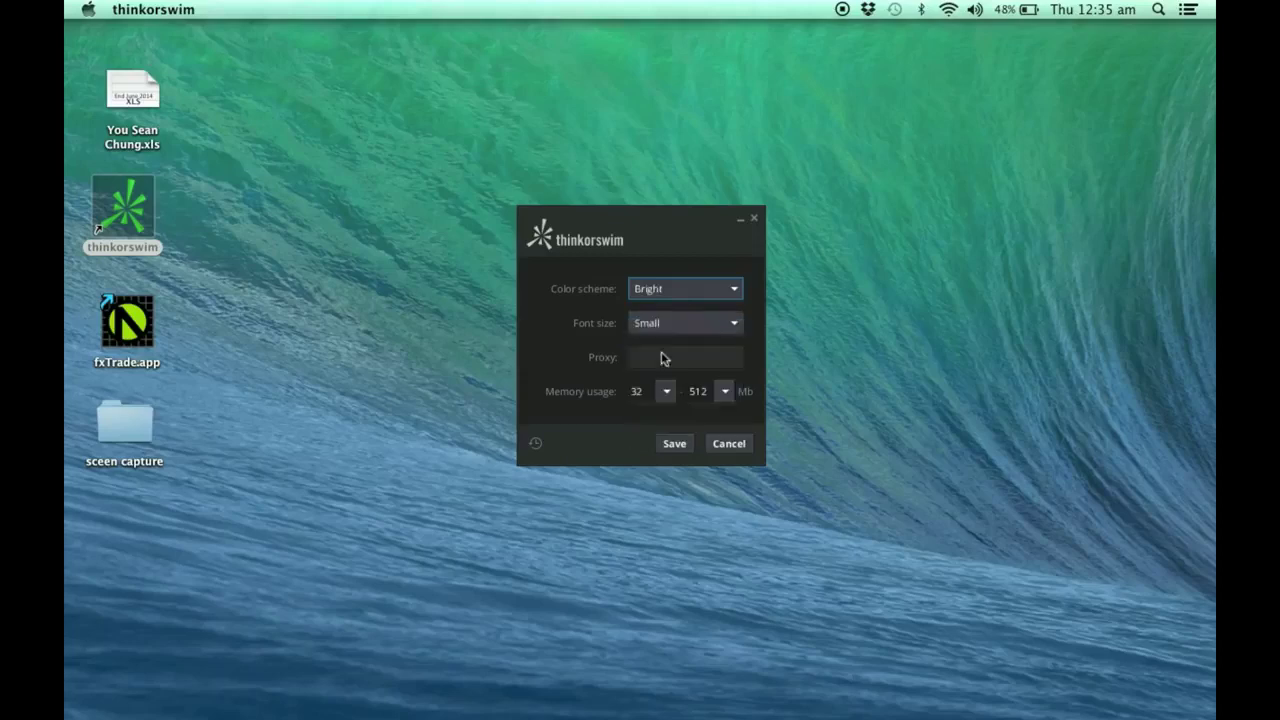
left_click(685, 291)
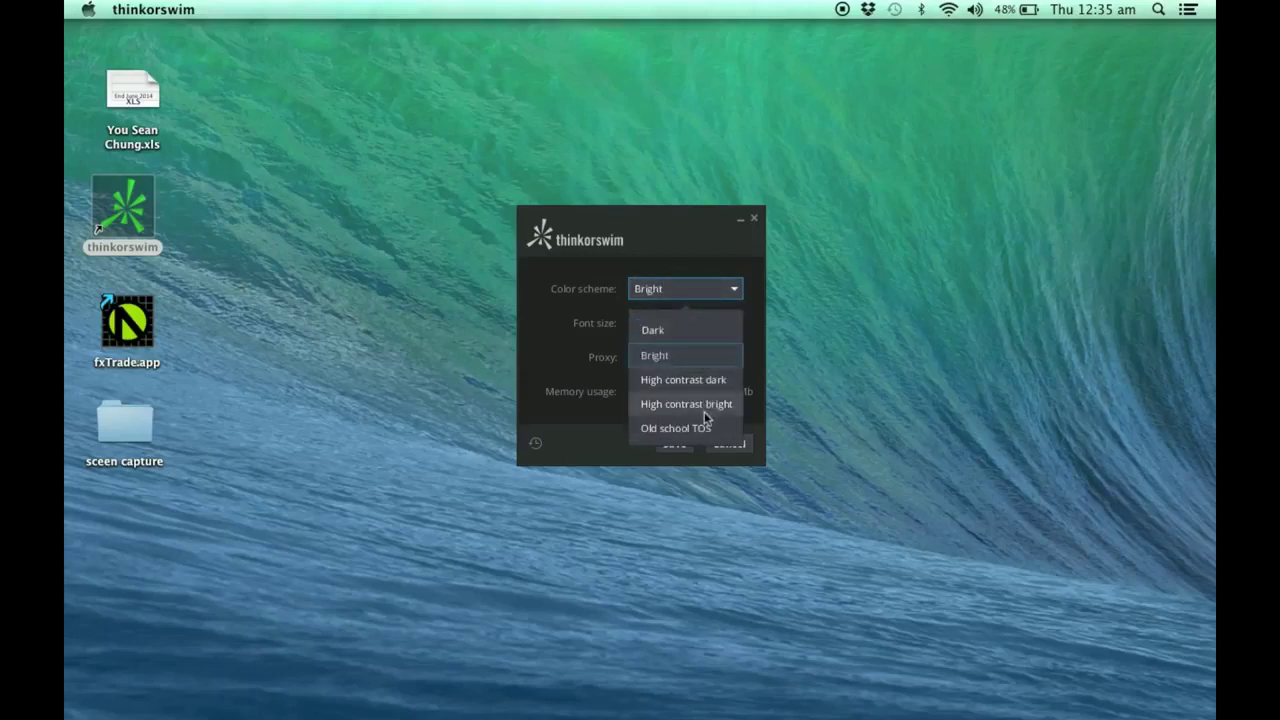
left_click(684, 358)
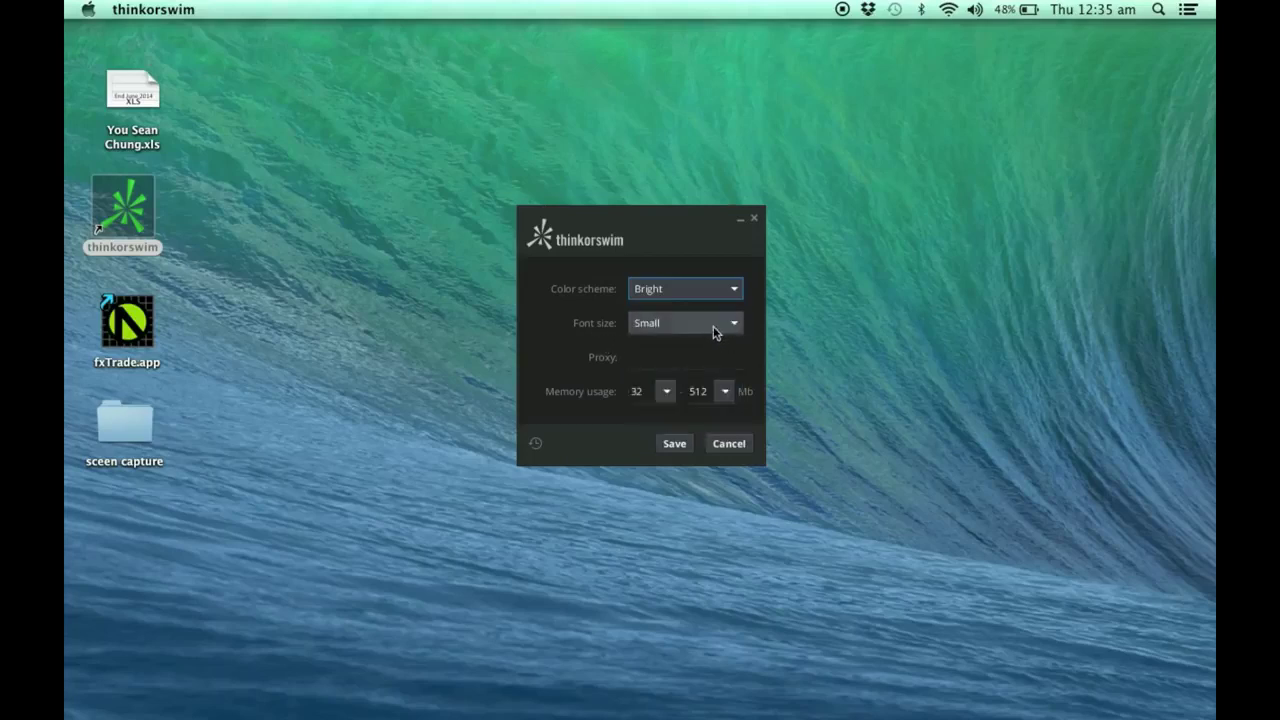
left_click(714, 330)
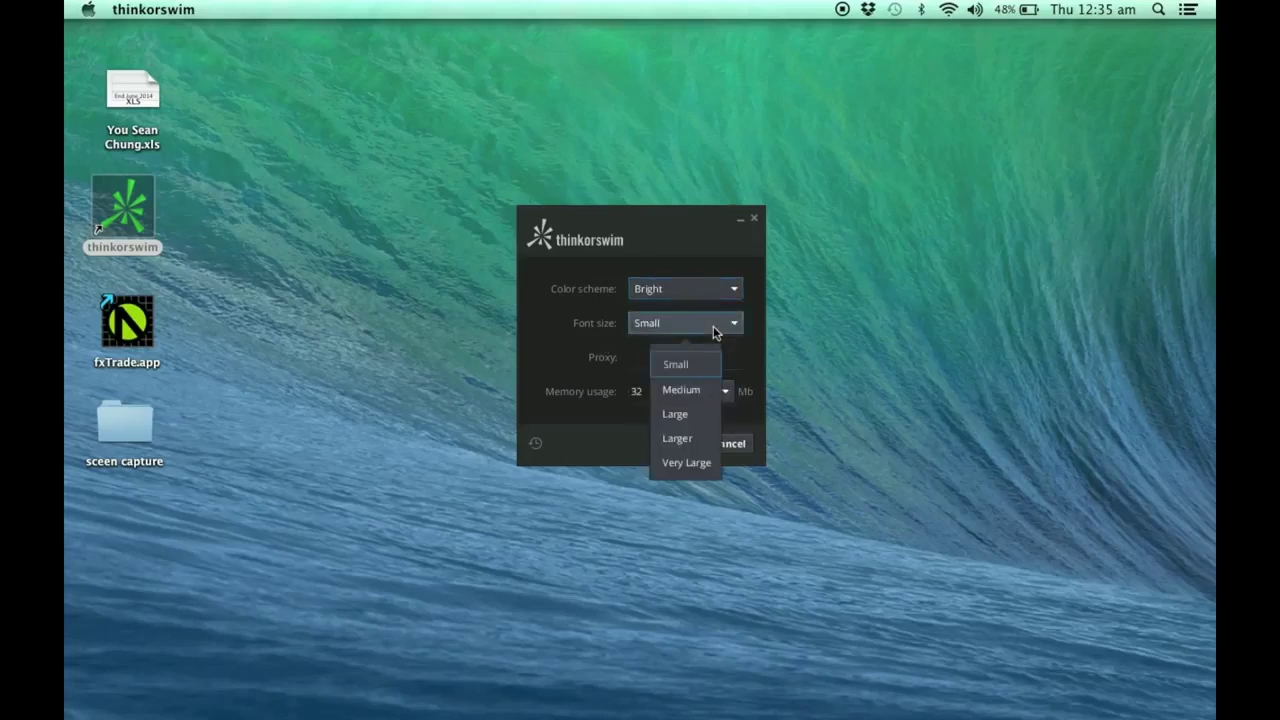
left_click(690, 393)
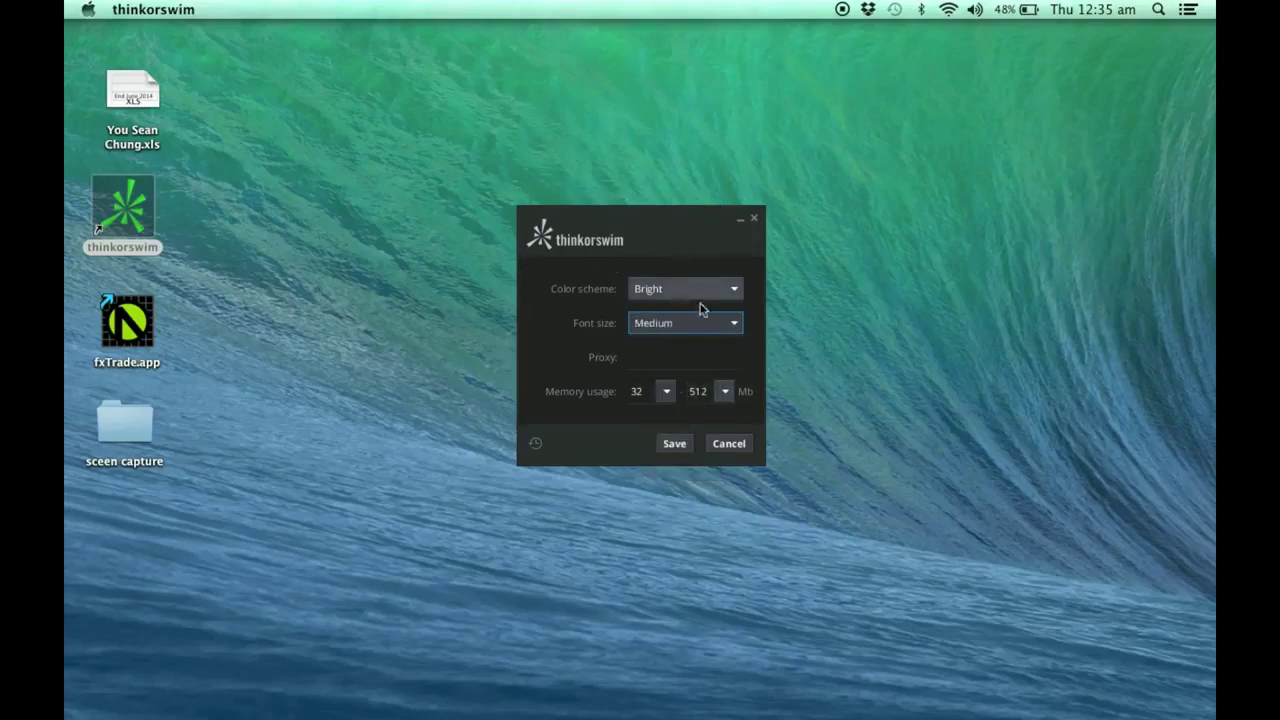
left_click(685, 446)
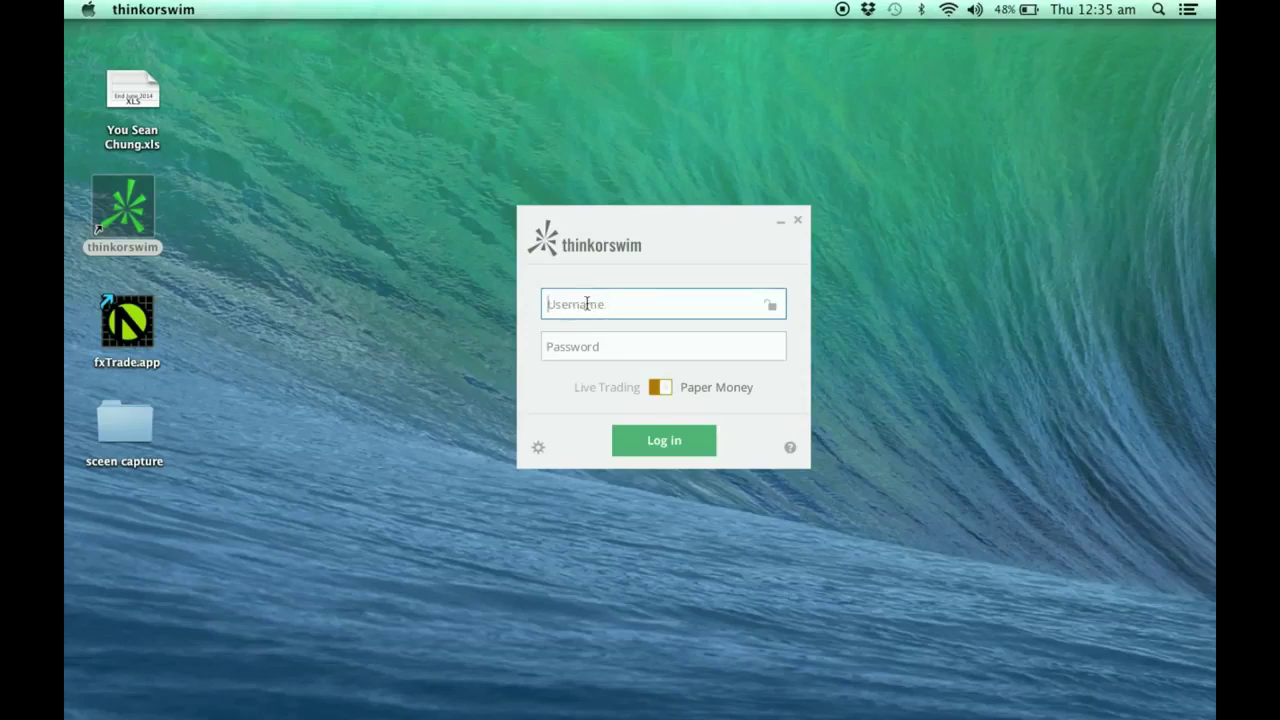
Step: Toggle Live Trading back to Paper Money, enter the username and password, and log in
left_click(662, 390)
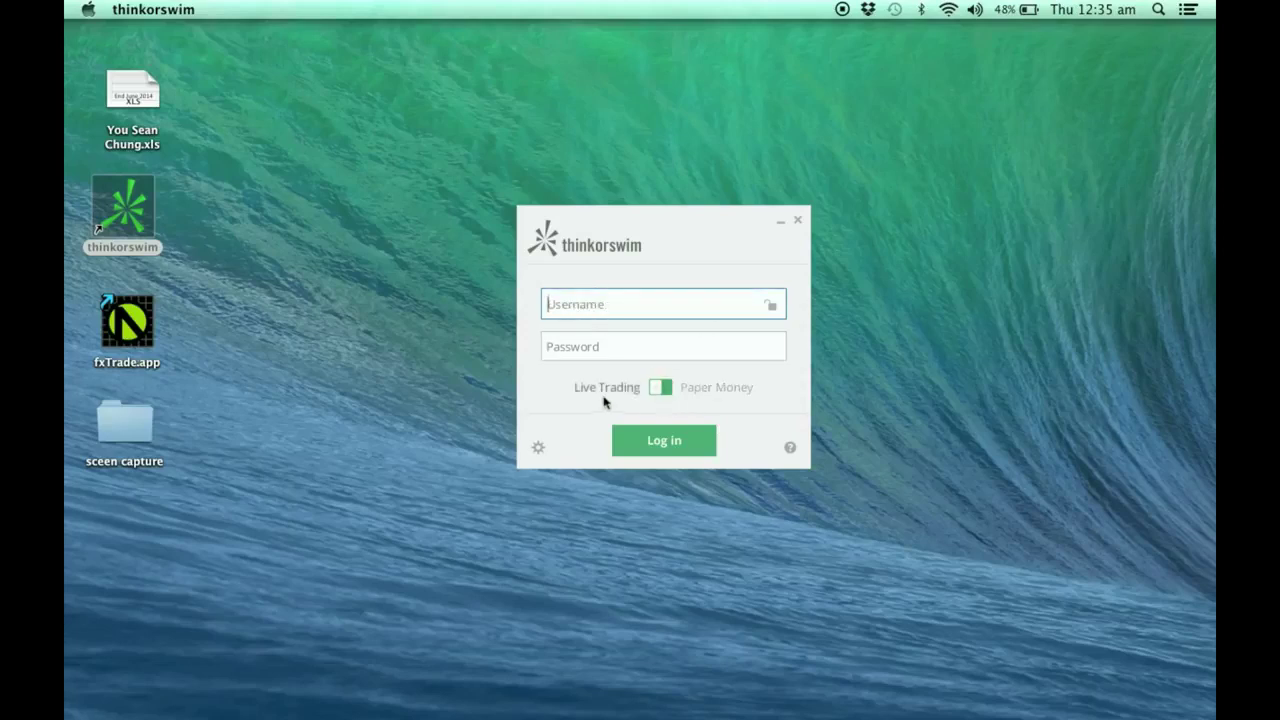
left_click(664, 390)
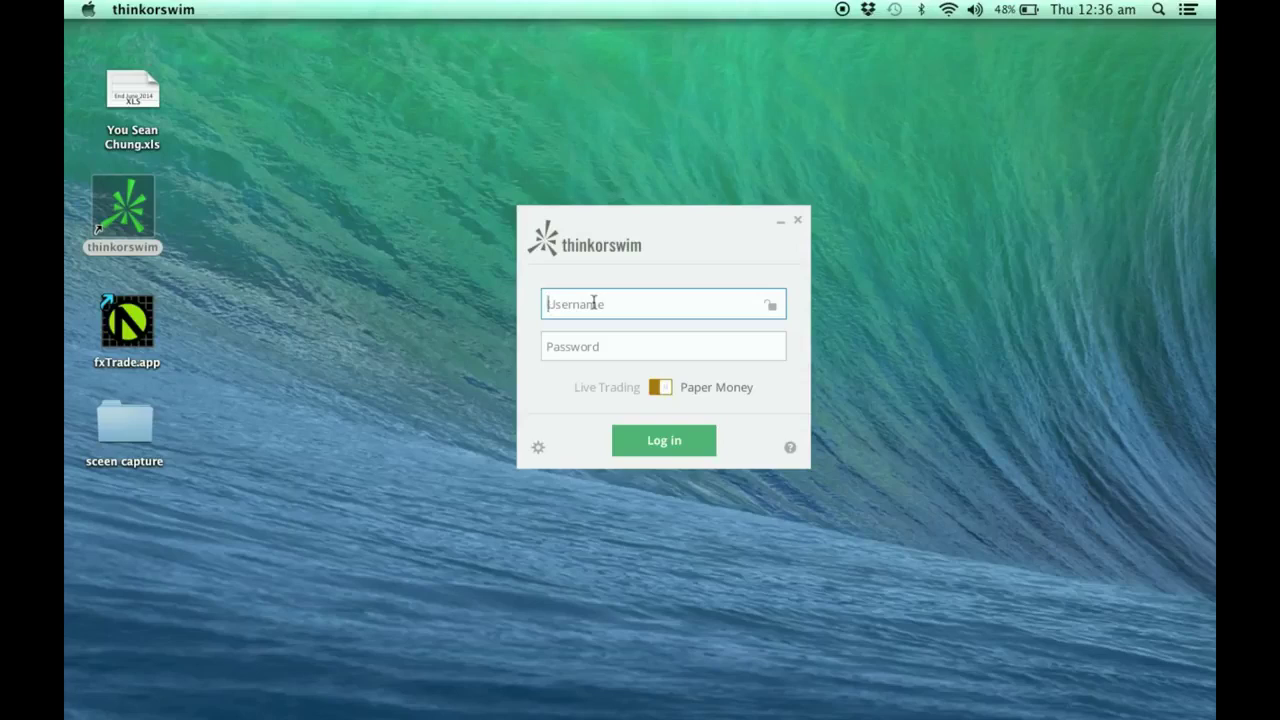
key("Tab")
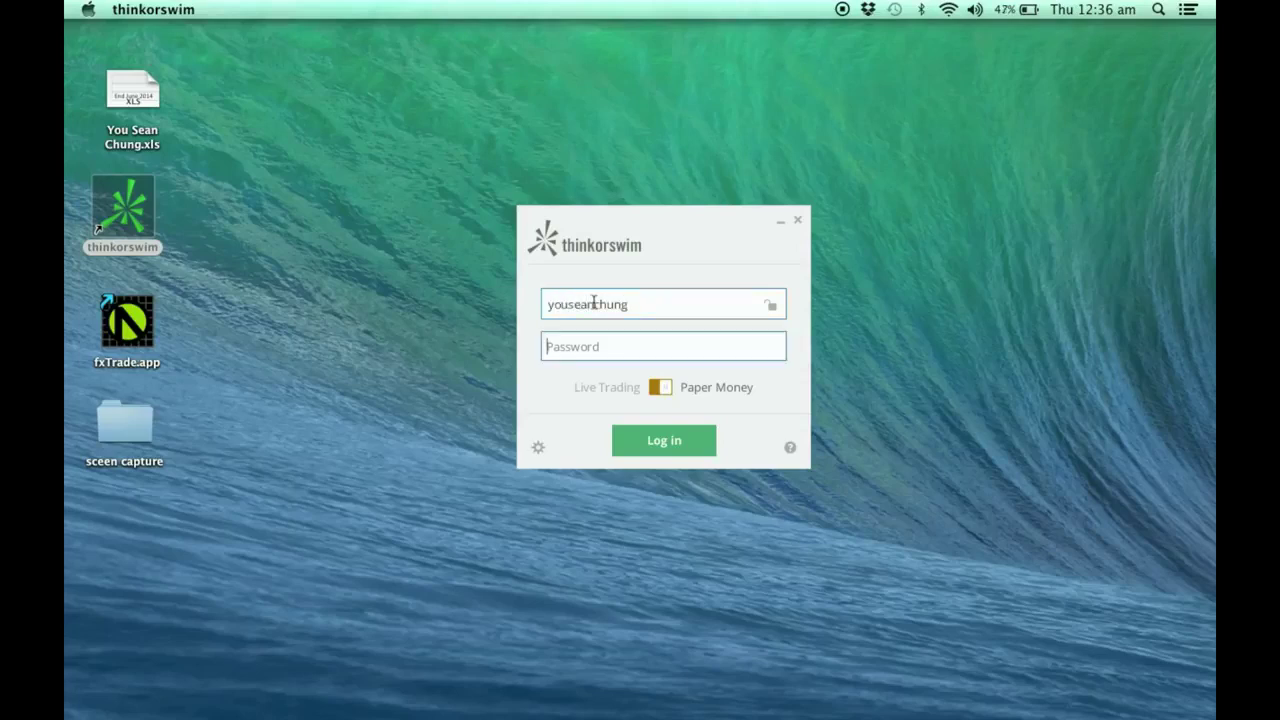
type("••••••••")
left_click(694, 449)
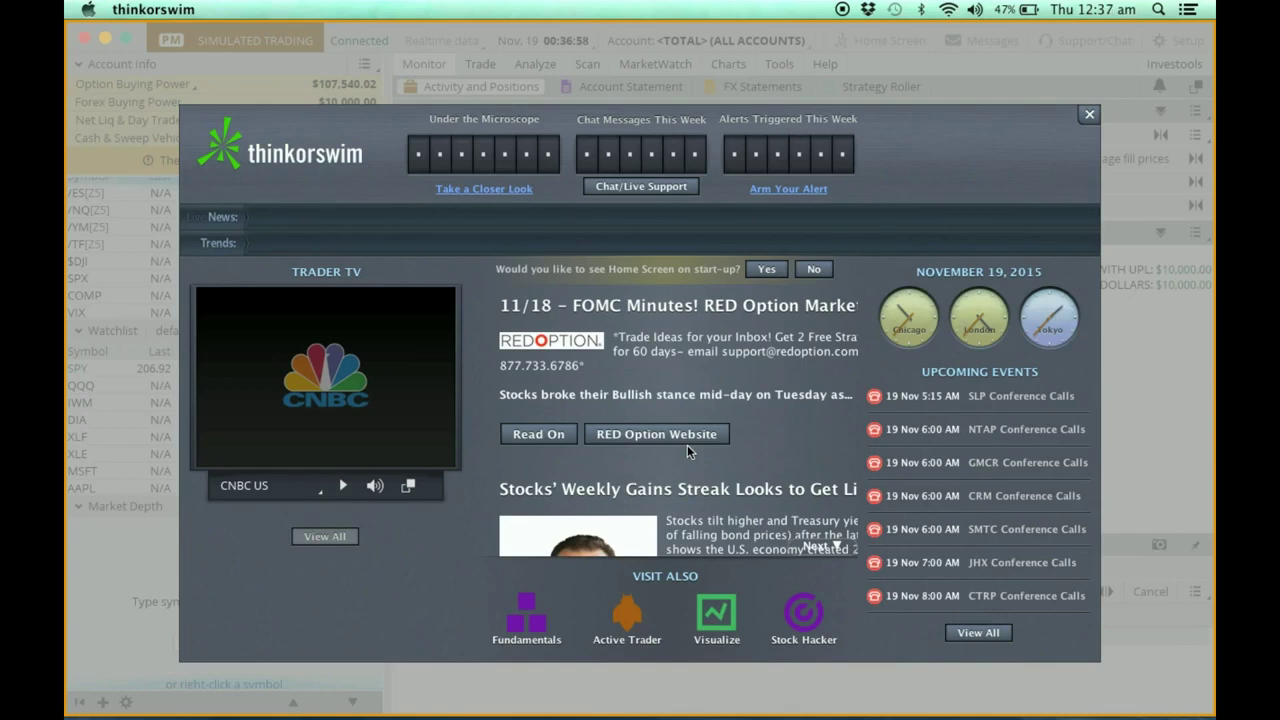
Step: Show all open windows in Mission Control once the bright Home Screen loads
key("ctrl+Up")
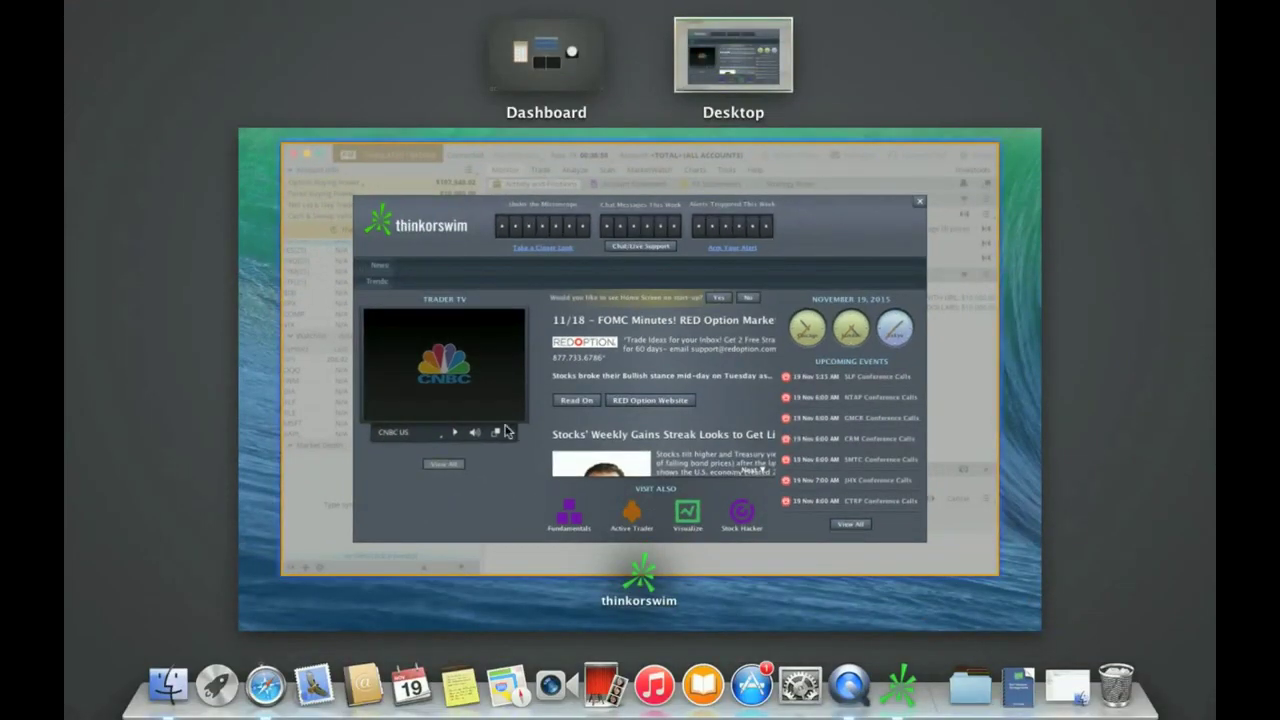
Step: Return to thinkorswim, collapse, restore and re-collapse the account sidebar, then show the desktop
left_click(490, 352)
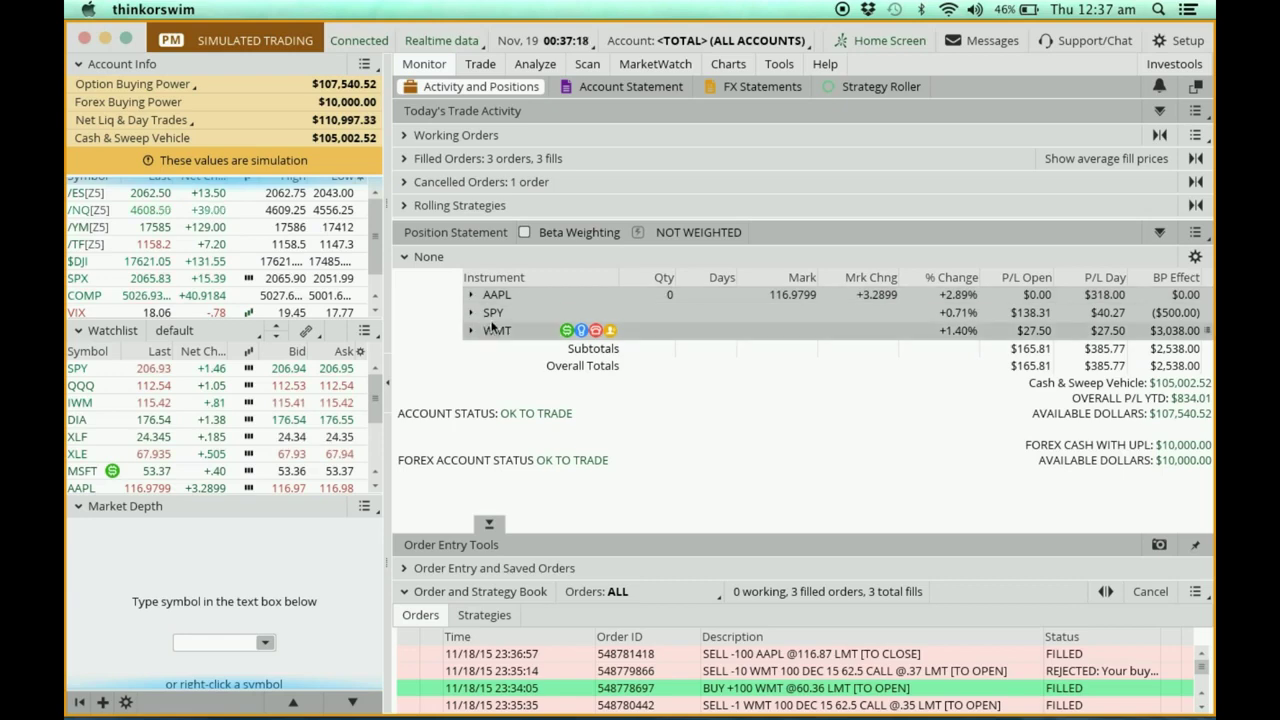
left_click(386, 396)
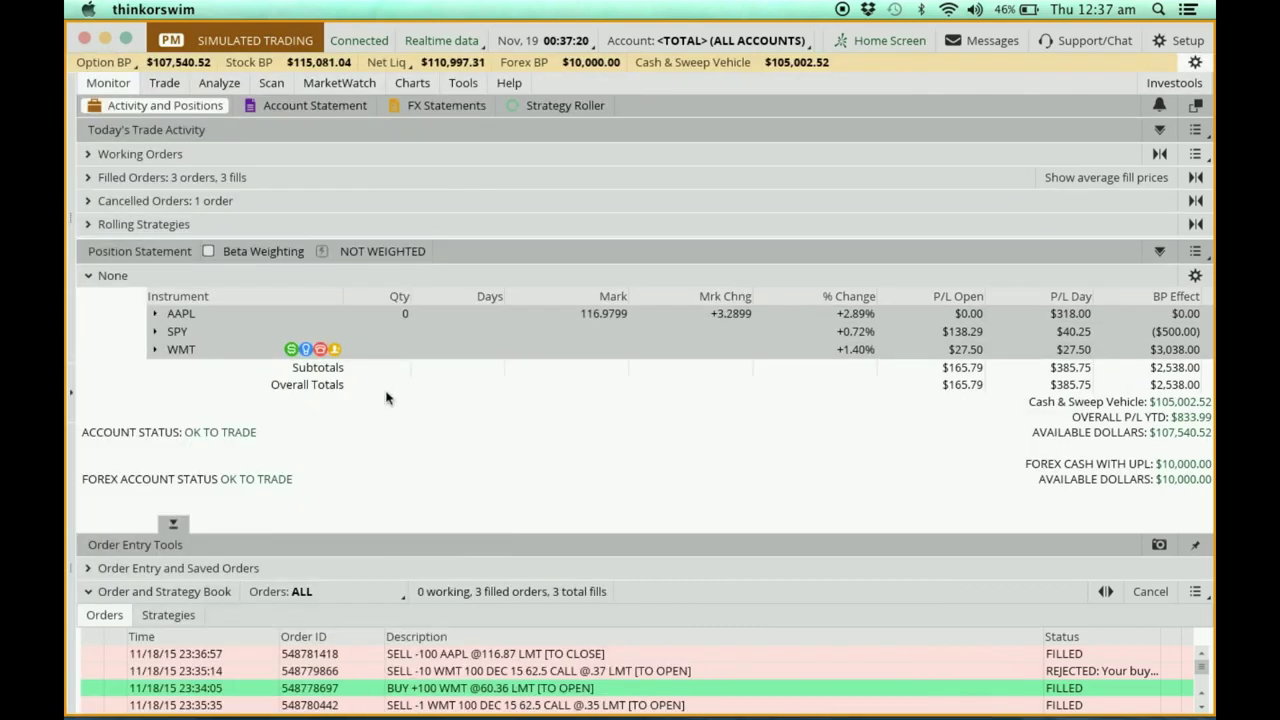
left_click(70, 396)
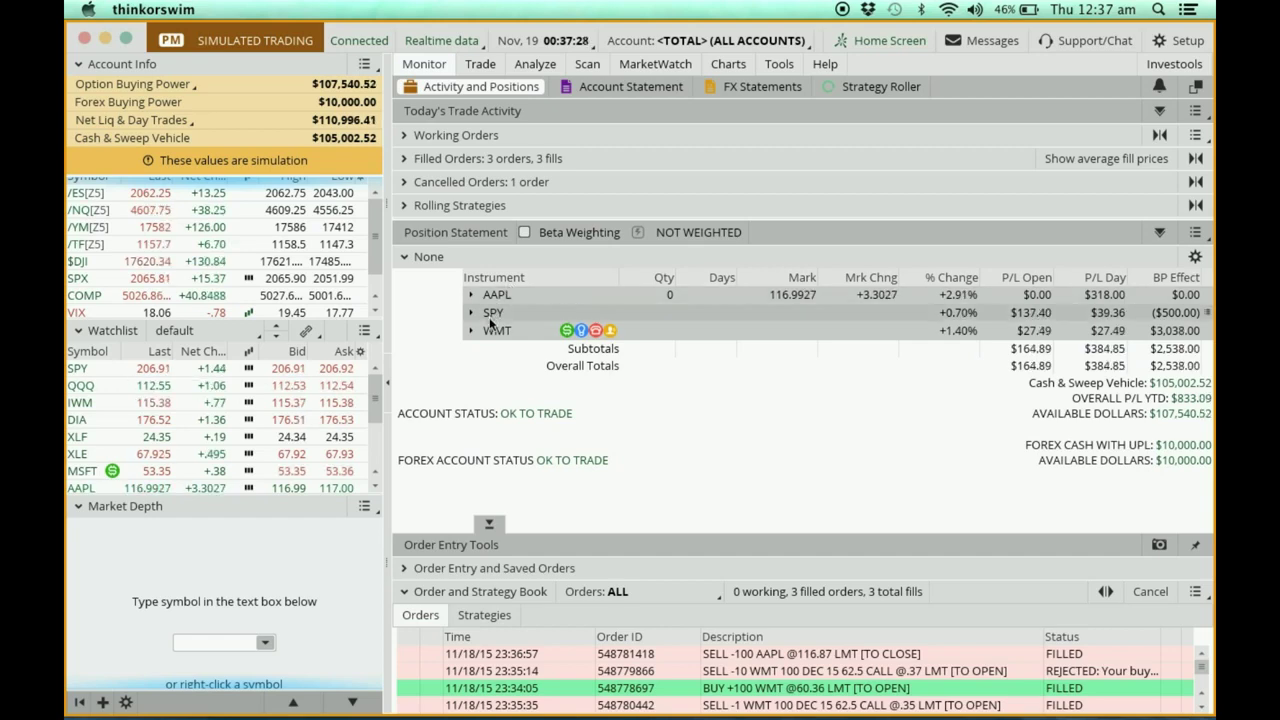
left_click(386, 386)
key("F11")
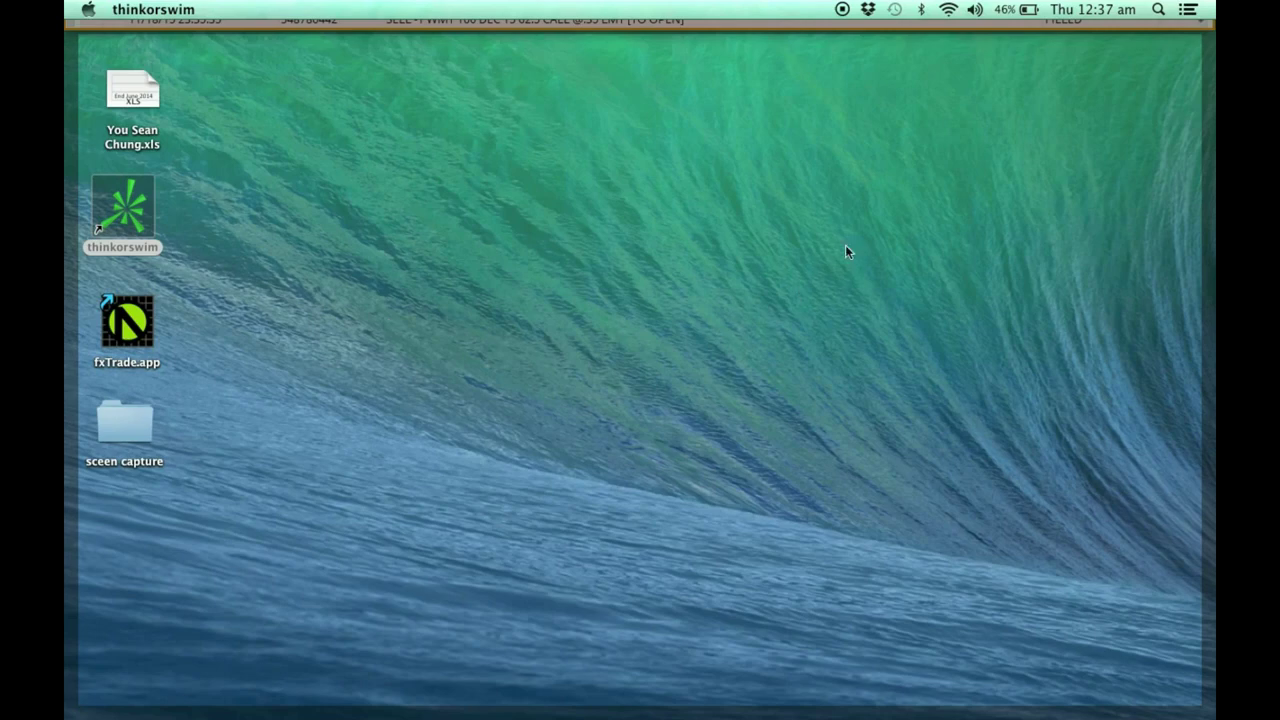